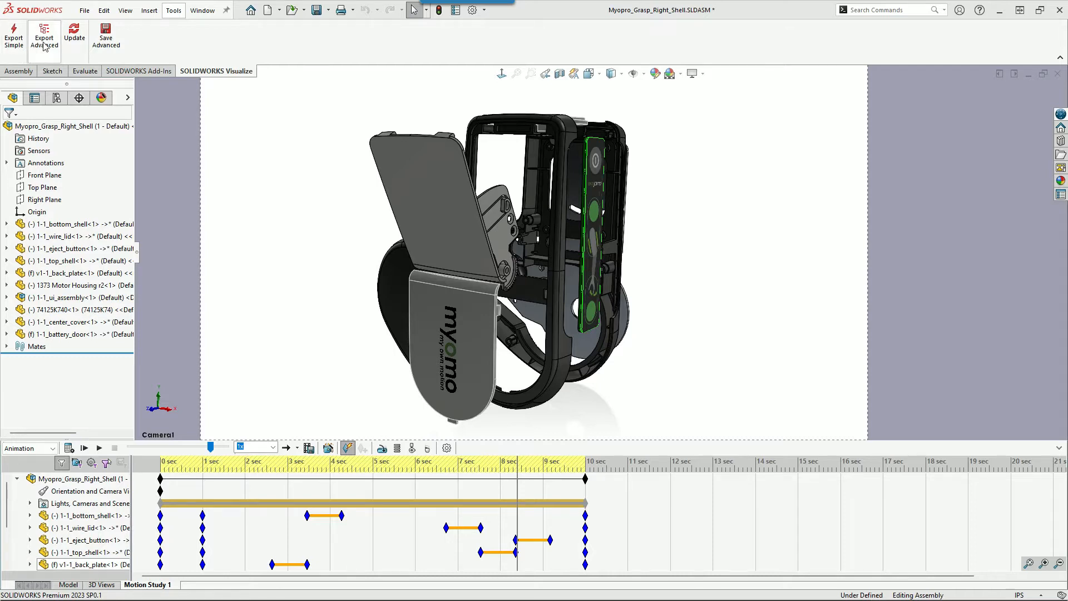
- Run an advanced export of the assembly to SOLIDWORKS Visualize with Motion Study 1, without recalculating the motion study
{"action": "left_click", "coordinate": [44, 47]}
{"action": "left_click", "coordinate": [105, 71]}
{"action": "left_click", "coordinate": [92, 83]}
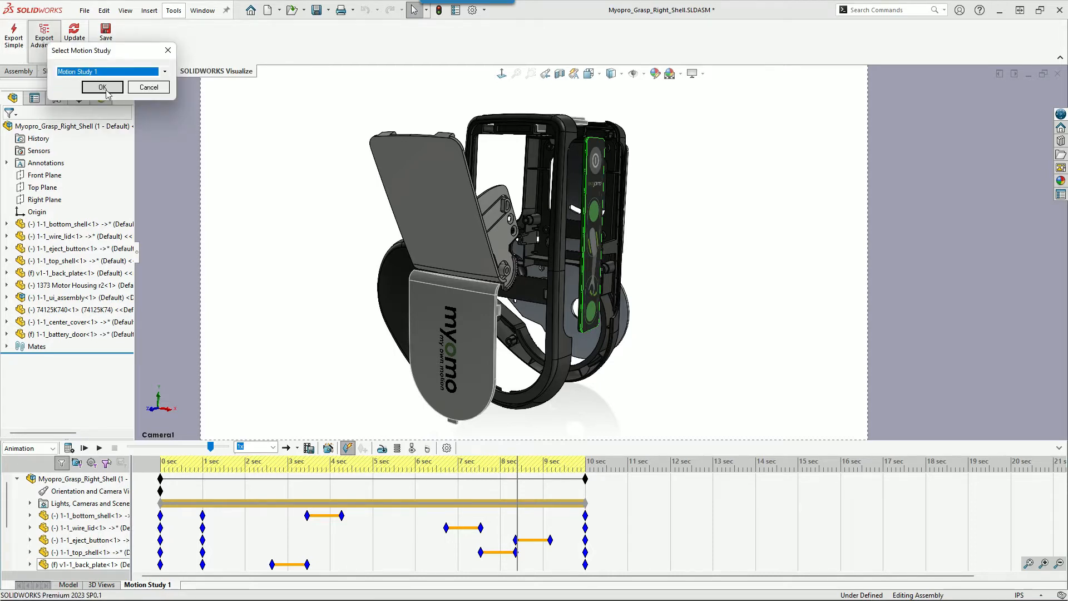
{"action": "left_click", "coordinate": [102, 88]}
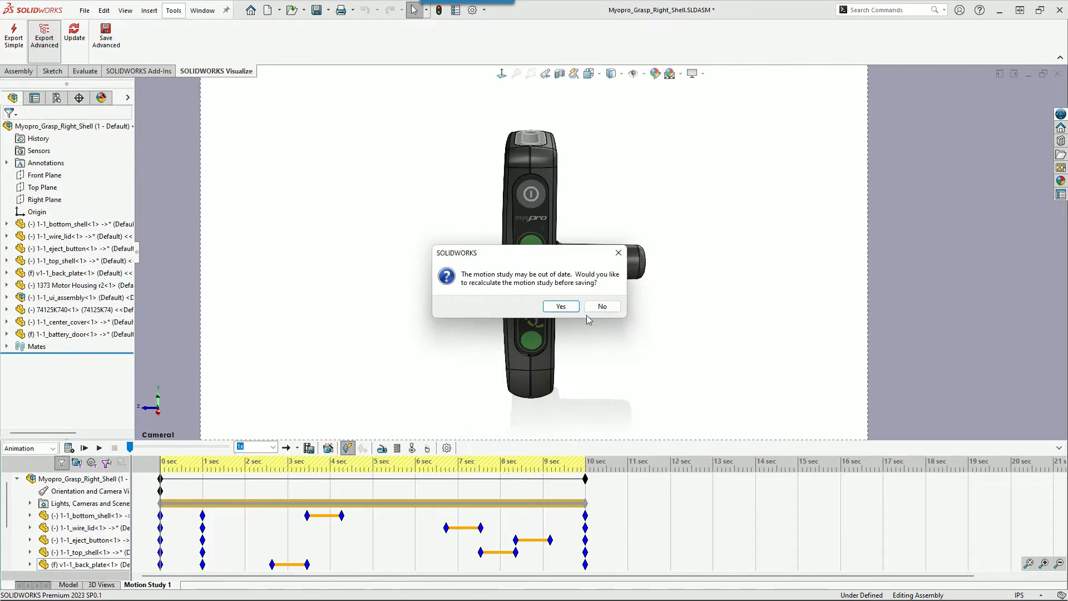
{"action": "left_click", "coordinate": [602, 309]}
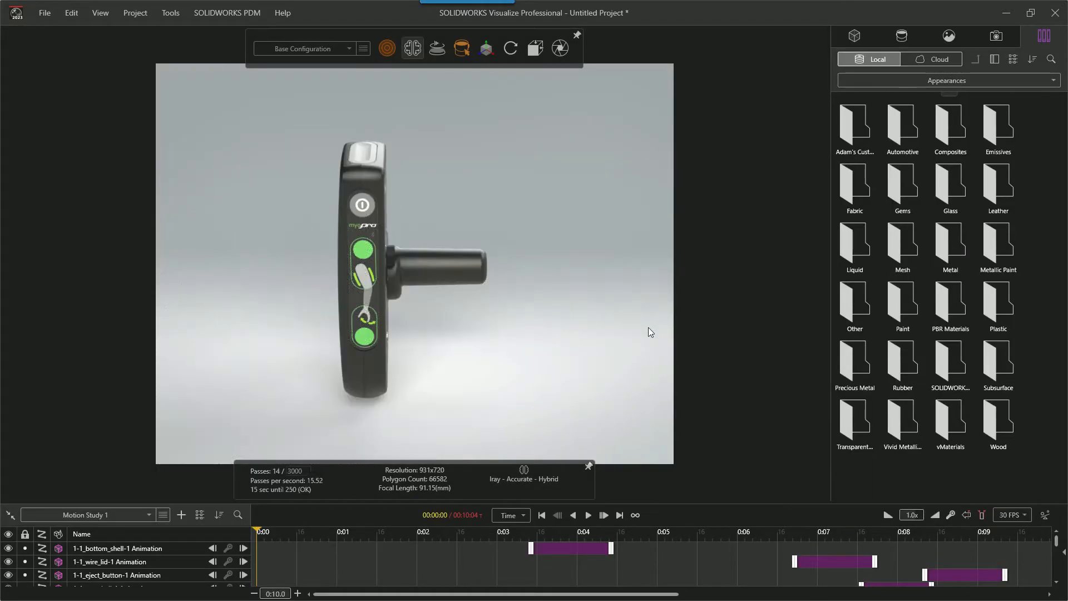
- Examine the imported model, its viewport camera settings and the Motion Study 1 animation timeline
{"action": "left_click_drag", "start_coordinate": [649, 327], "coordinate": [707, 163]}
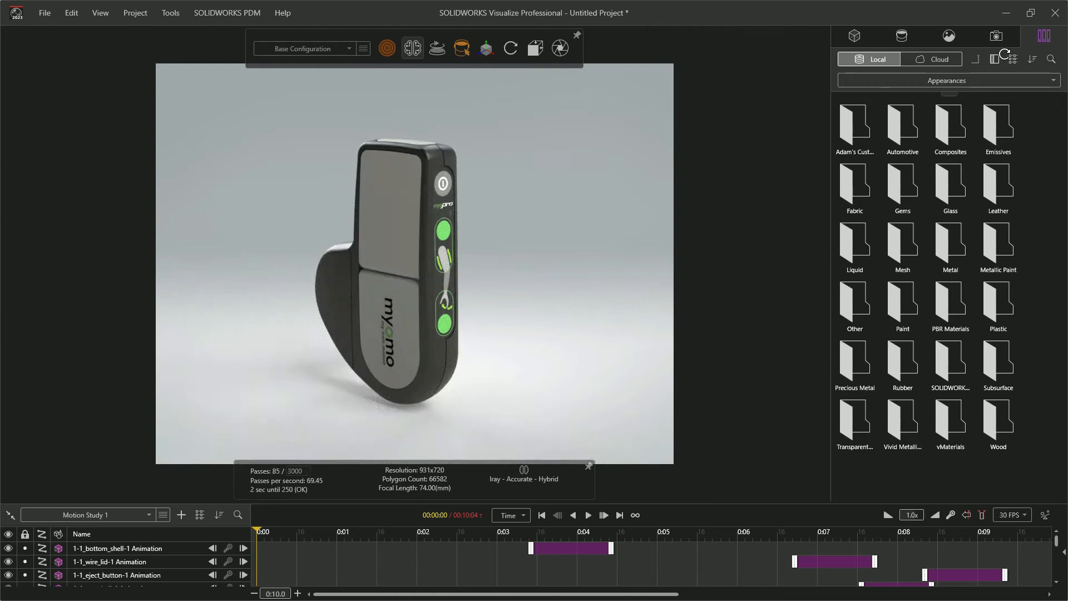
{"action": "left_click", "coordinate": [998, 36]}
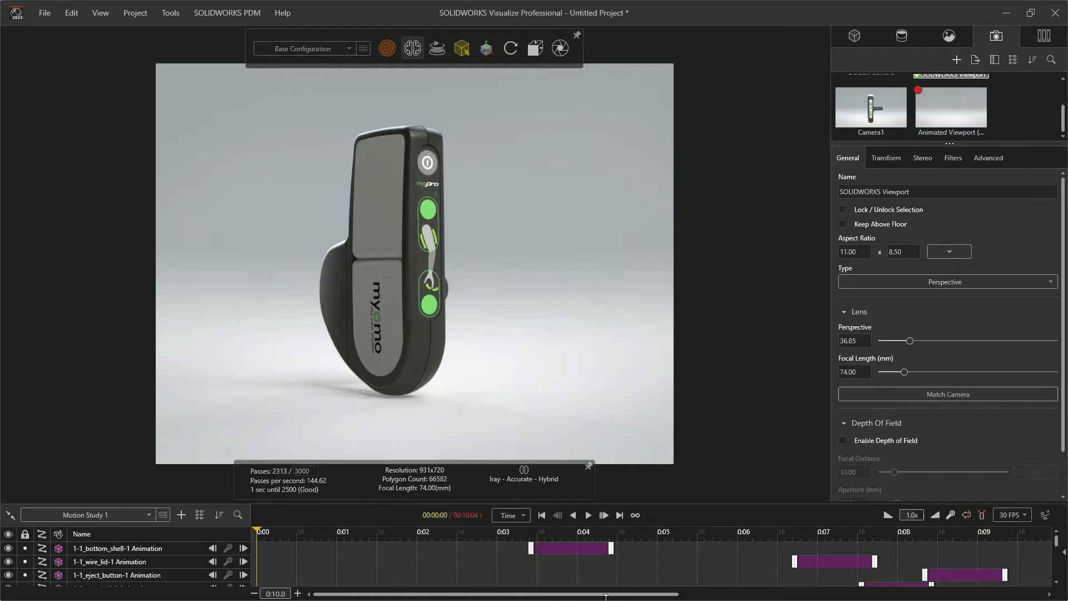
{"action": "left_click_drag", "start_coordinate": [606, 595], "coordinate": [859, 597]}
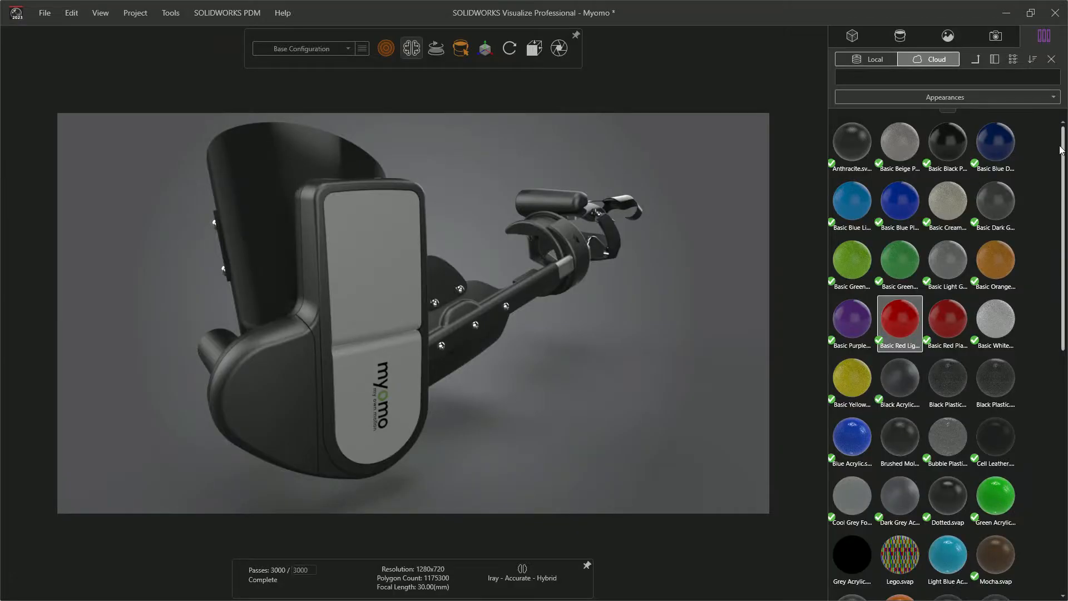
- Apply a polycarbonate appearance from the cloud library's Clear Plastic folder to the upper arm cuff
{"action": "scroll", "coordinate": [1055, 424], "scroll_direction": "down", "scroll_amount": 10}
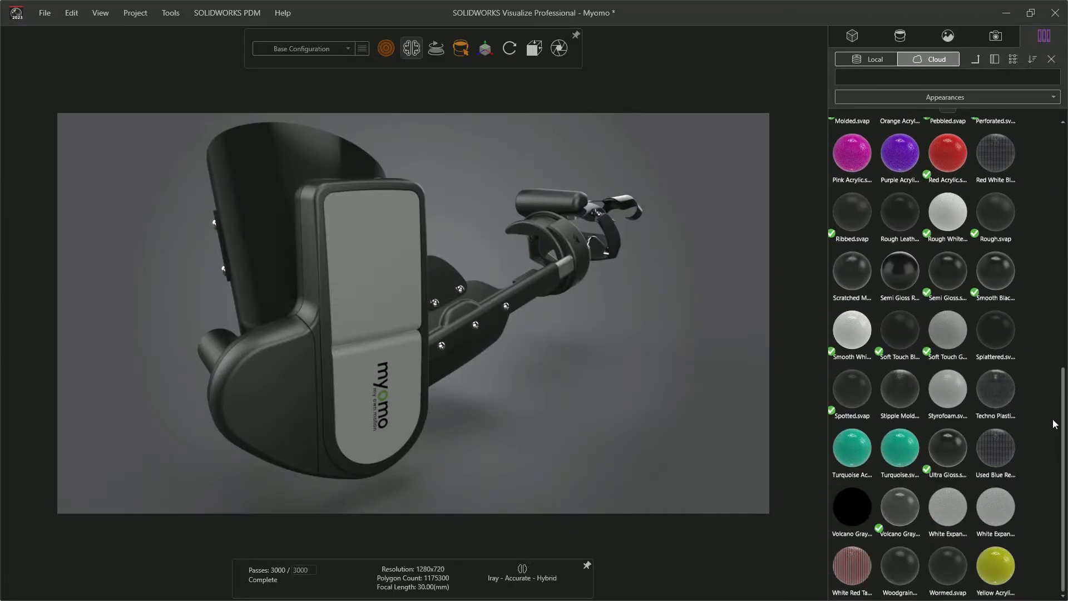
{"action": "scroll", "coordinate": [1055, 424], "scroll_direction": "up", "scroll_amount": 10}
{"action": "left_click", "coordinate": [975, 59]}
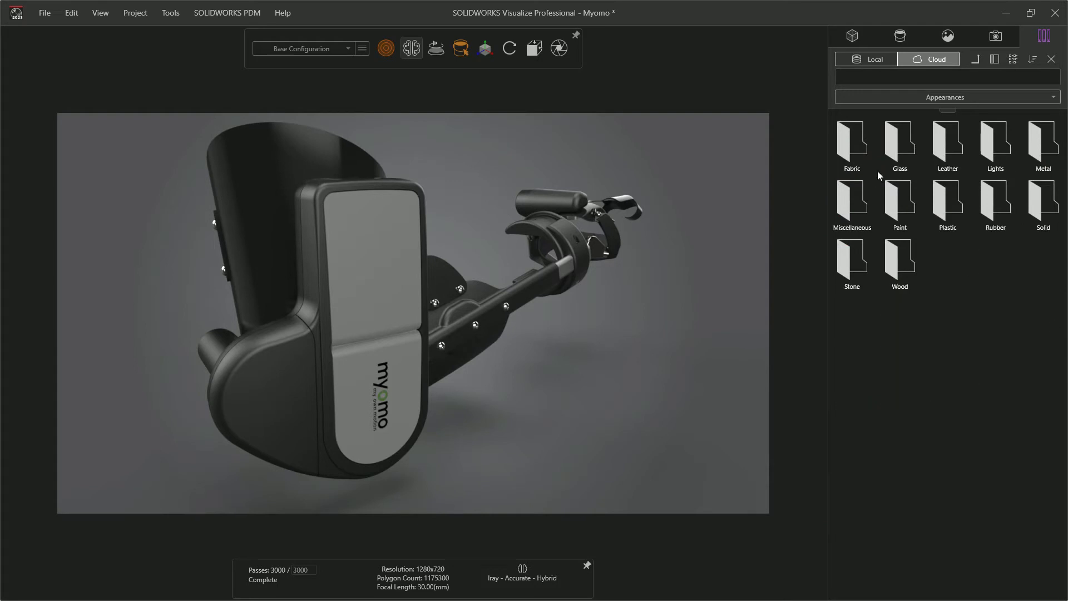
{"action": "double_click", "coordinate": [946, 203]}
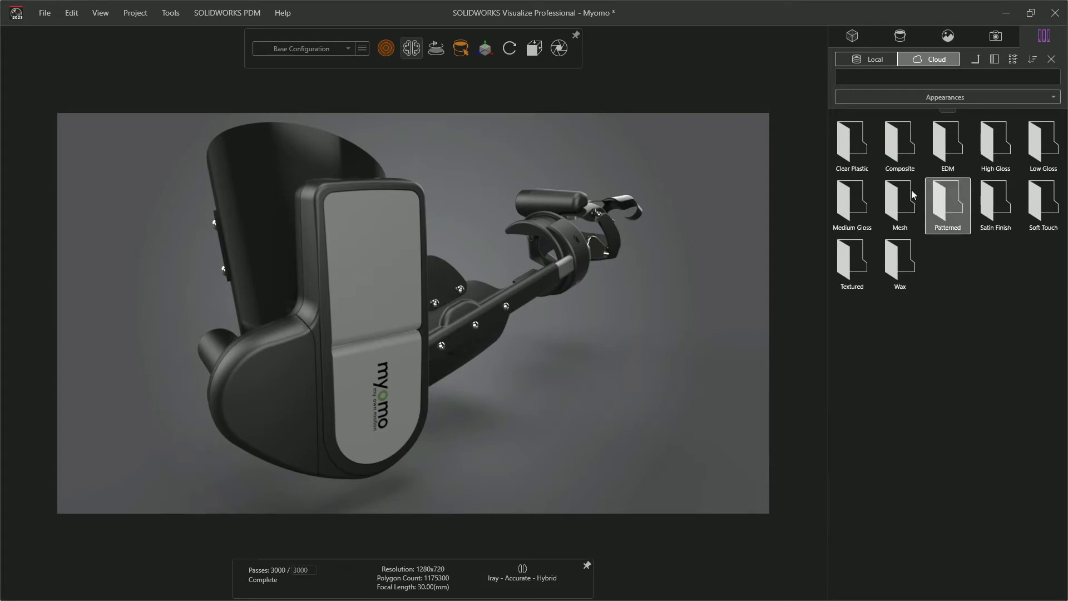
{"action": "double_click", "coordinate": [861, 151]}
{"action": "left_click_drag", "start_coordinate": [1043, 144], "coordinate": [272, 185]}
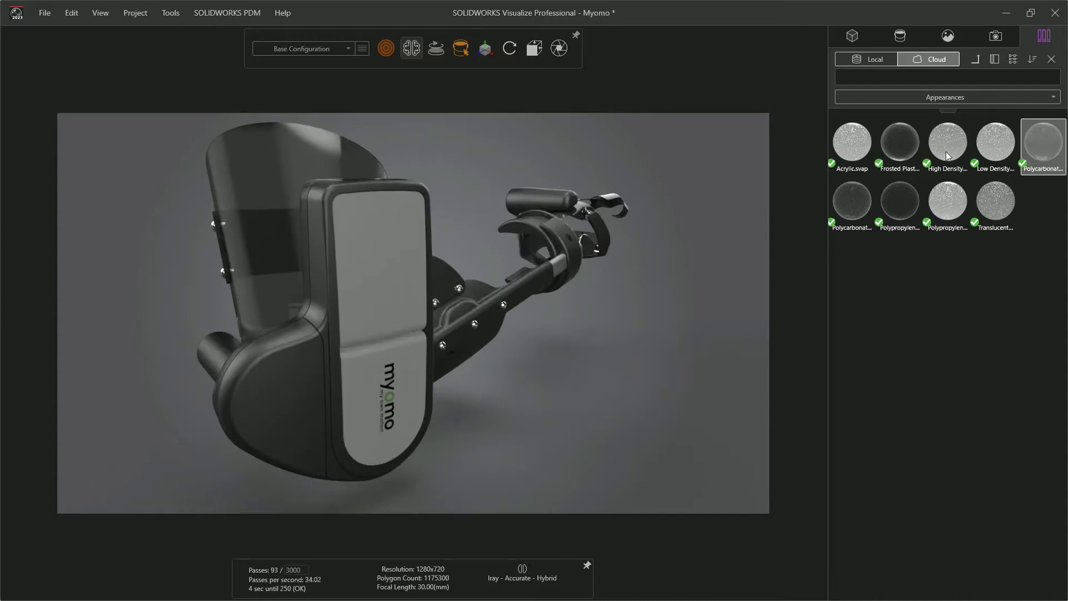
- Apply the cloud library's Carbon Fiber appearance to the forearm brace and open that appearance's texture settings
{"action": "left_click", "coordinate": [979, 62]}
{"action": "left_click", "coordinate": [980, 63]}
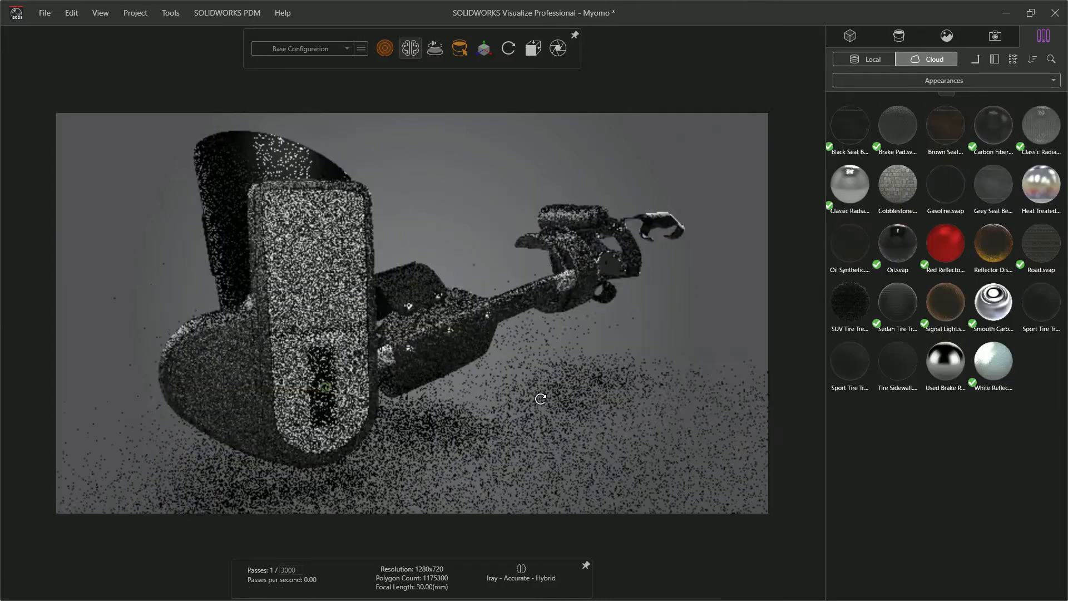
{"action": "middle_click_drag", "start_coordinate": [541, 399], "coordinate": [414, 399]}
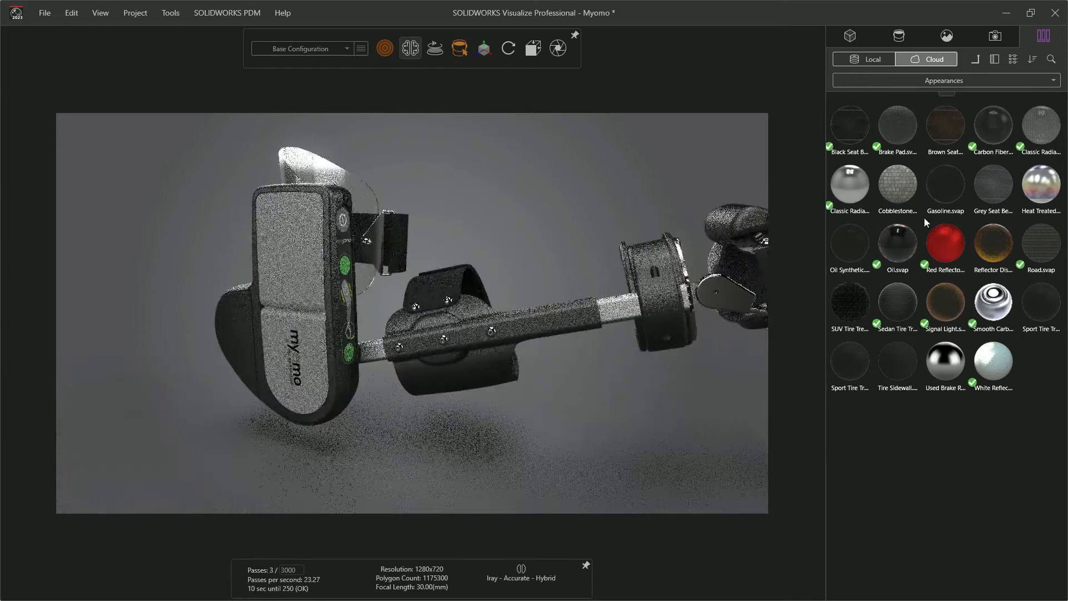
{"action": "left_click_drag", "start_coordinate": [994, 126], "coordinate": [495, 332]}
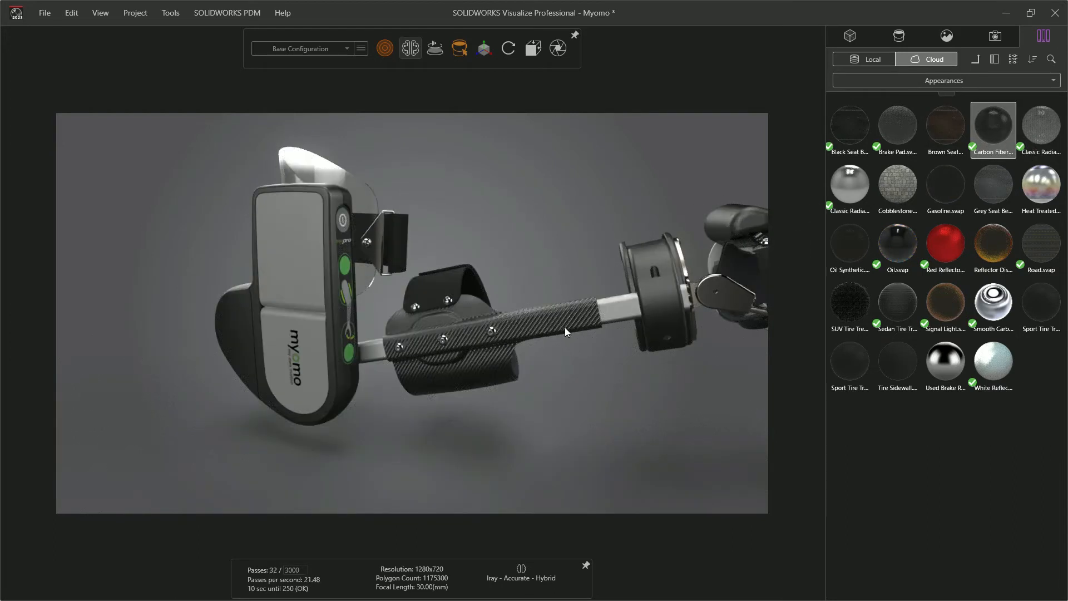
{"action": "double_click", "coordinate": [565, 327]}
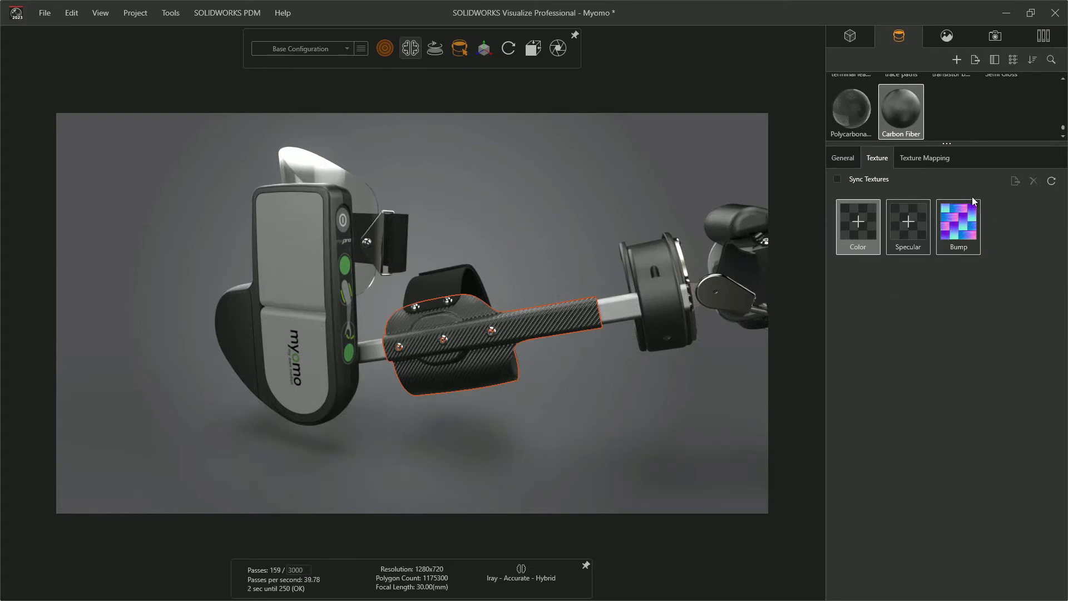
- Try the 3 Point Faded environment on the arm brace and switch the lighting to Chrome Studio New
{"action": "left_click", "coordinate": [960, 37]}
{"action": "double_click", "coordinate": [865, 116]}
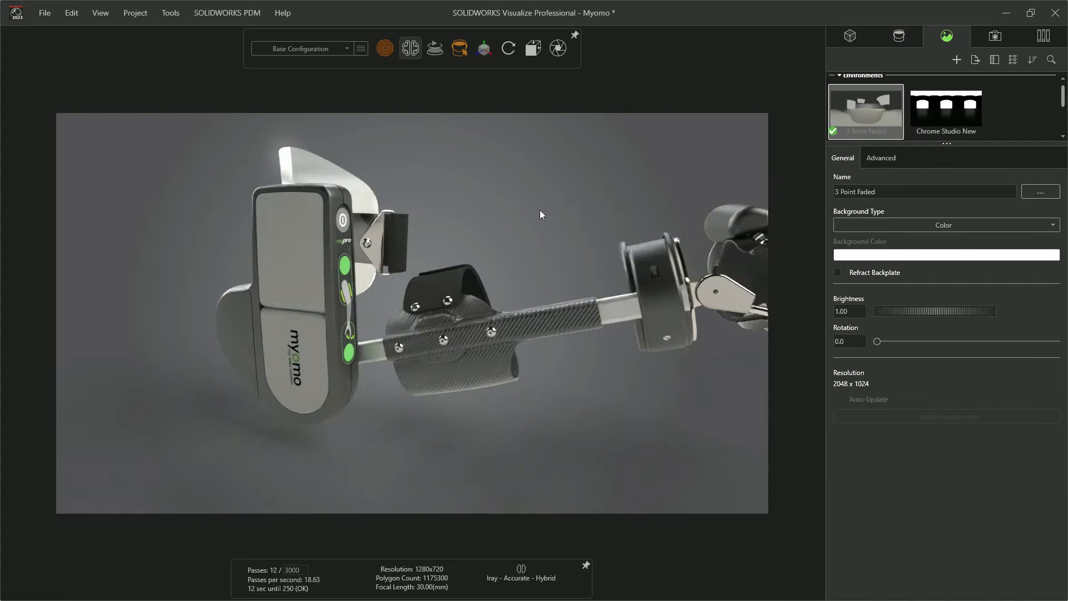
{"action": "left_click_drag", "start_coordinate": [548, 223], "coordinate": [694, 231]}
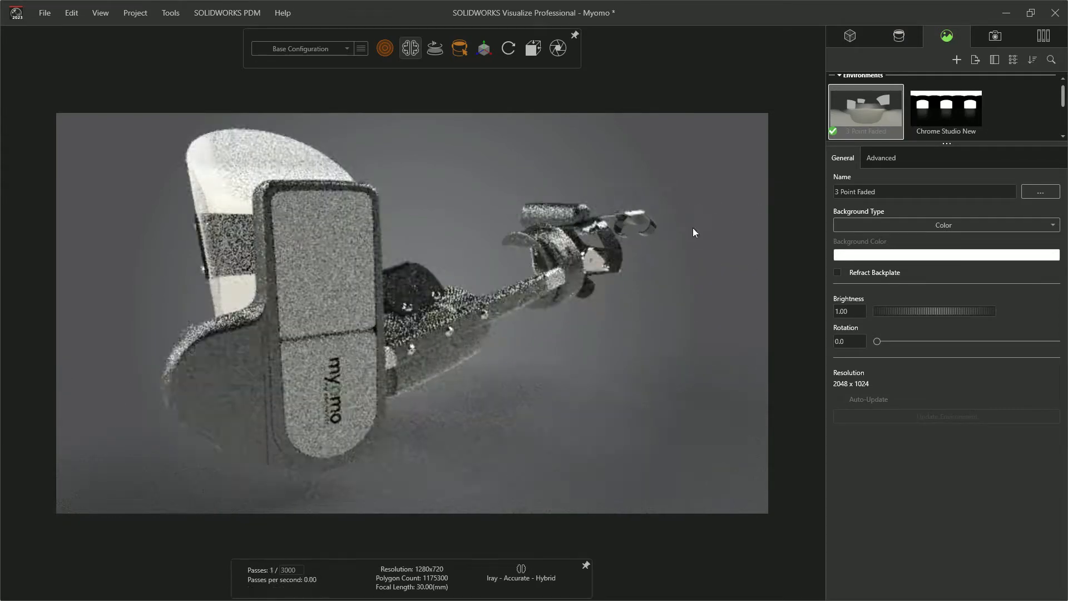
{"action": "left_click_drag", "start_coordinate": [635, 375], "coordinate": [644, 377]}
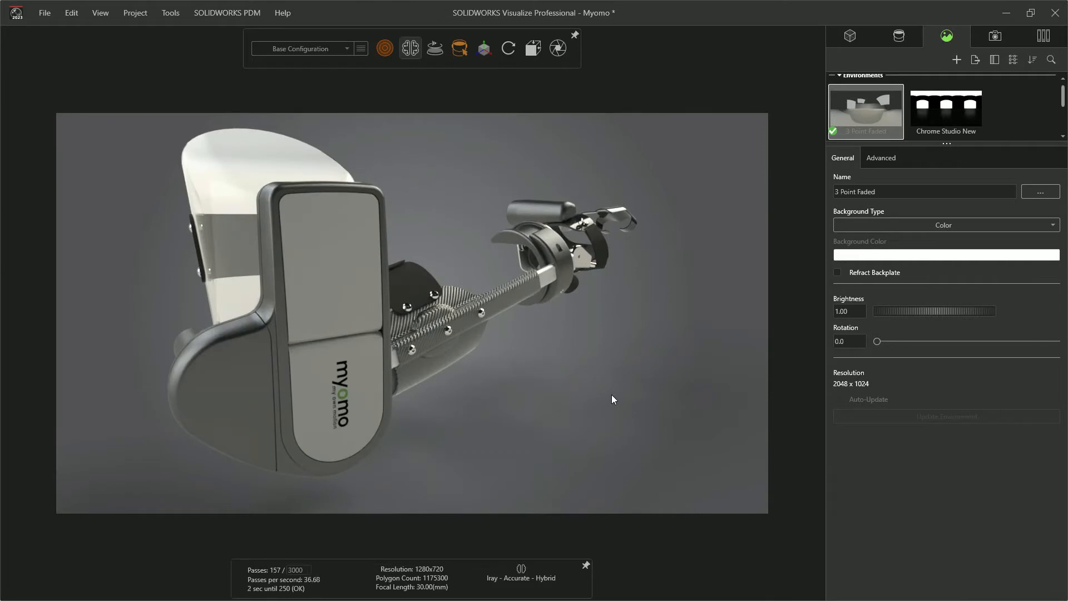
{"action": "double_click", "coordinate": [952, 108]}
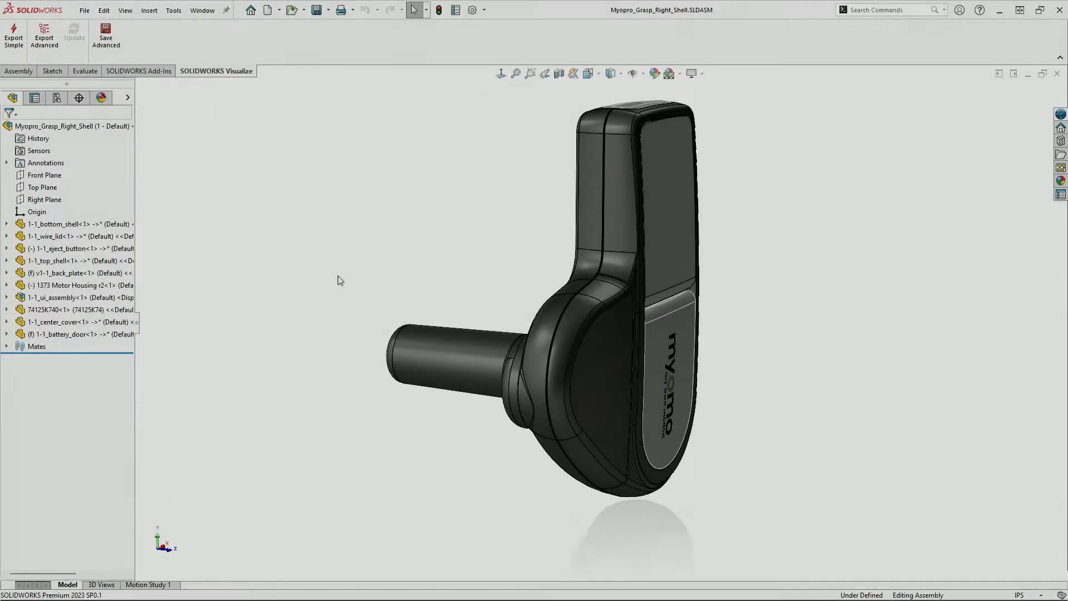
- Open the 1373 Motor Housing r2 part from the Myopro_Grasp_Right_Shell assembly in SOLIDWORKS
{"action": "mouse_move", "coordinate": [340, 280]}
{"action": "middle_mouse_down"}
{"action": "mouse_move", "coordinate": [389, 269]}
{"action": "mouse_move", "coordinate": [341, 270]}
{"action": "middle_mouse_up"}
{"action": "left_click", "coordinate": [423, 337]}
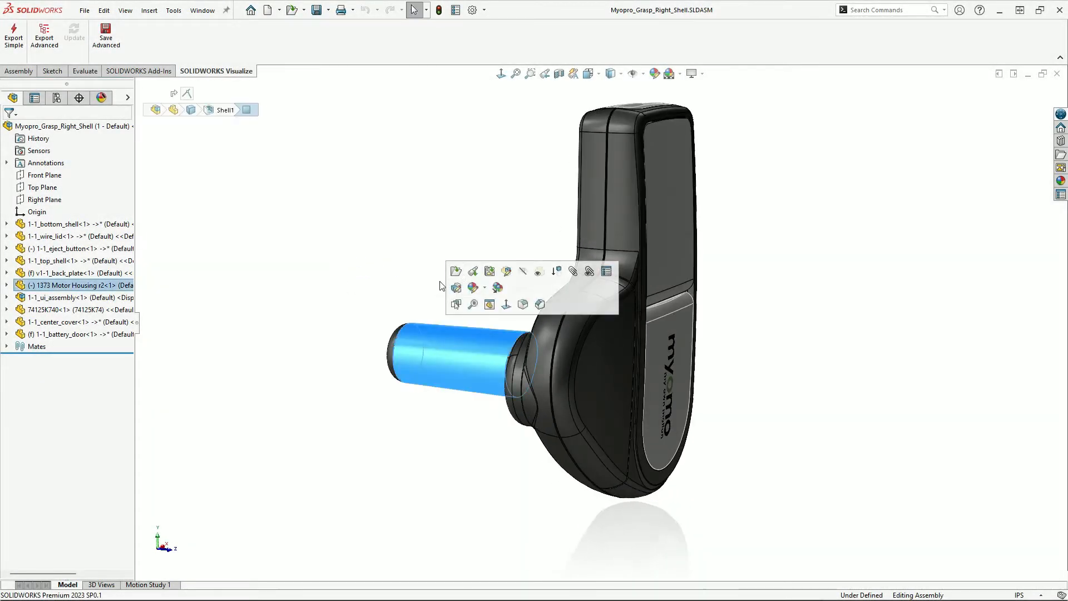
{"action": "left_click", "coordinate": [456, 273]}
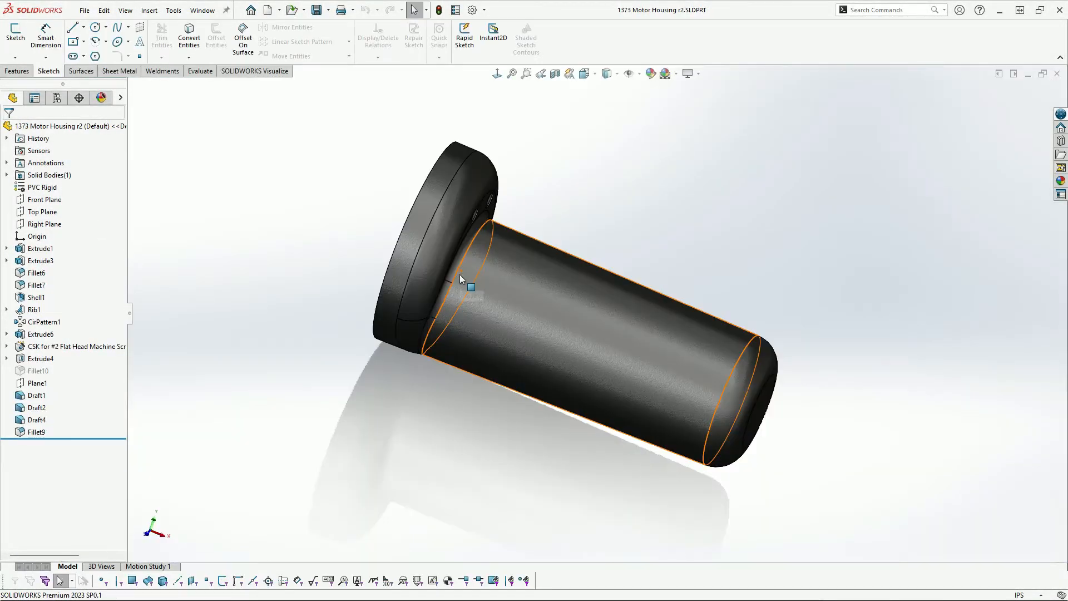
- Set the length of the motor housing's cylindrical Extrude1 feature to 3.75 in
{"action": "double_click", "coordinate": [576, 280]}
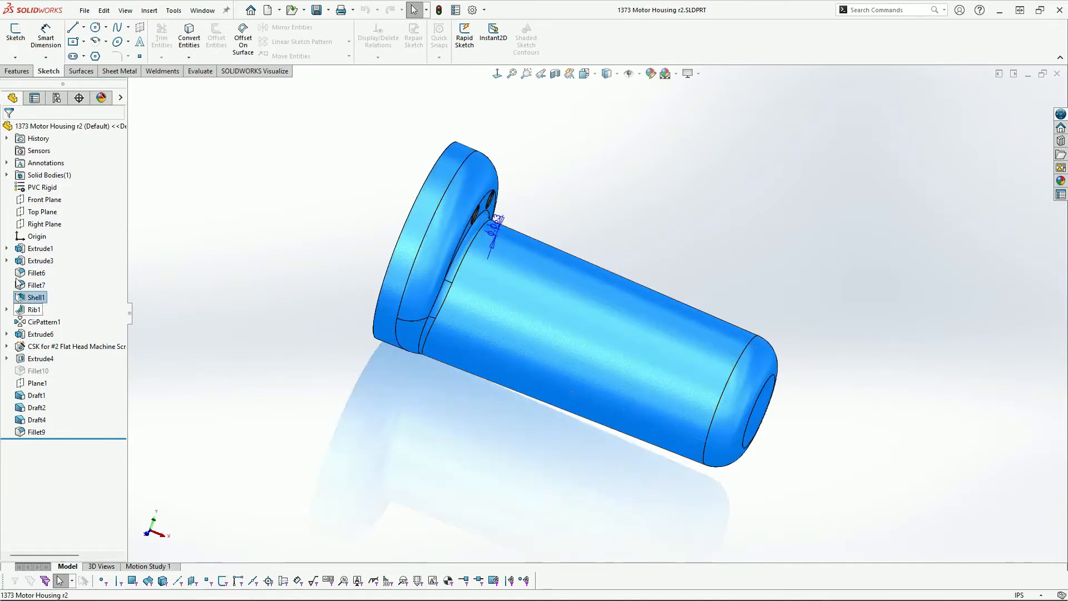
{"action": "left_click", "coordinate": [612, 312]}
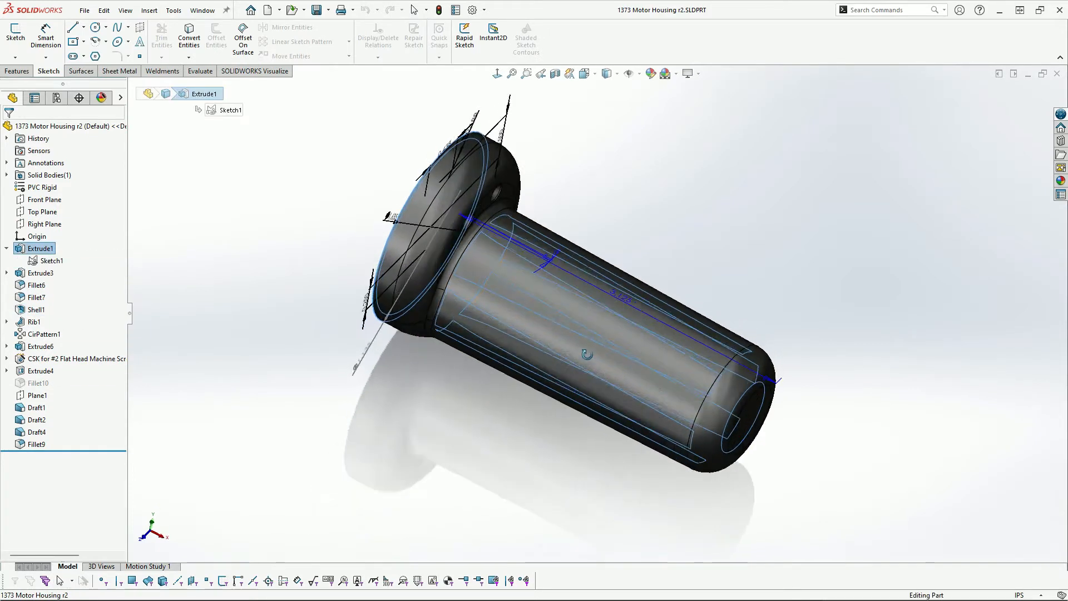
{"action": "left_click", "coordinate": [612, 312]}
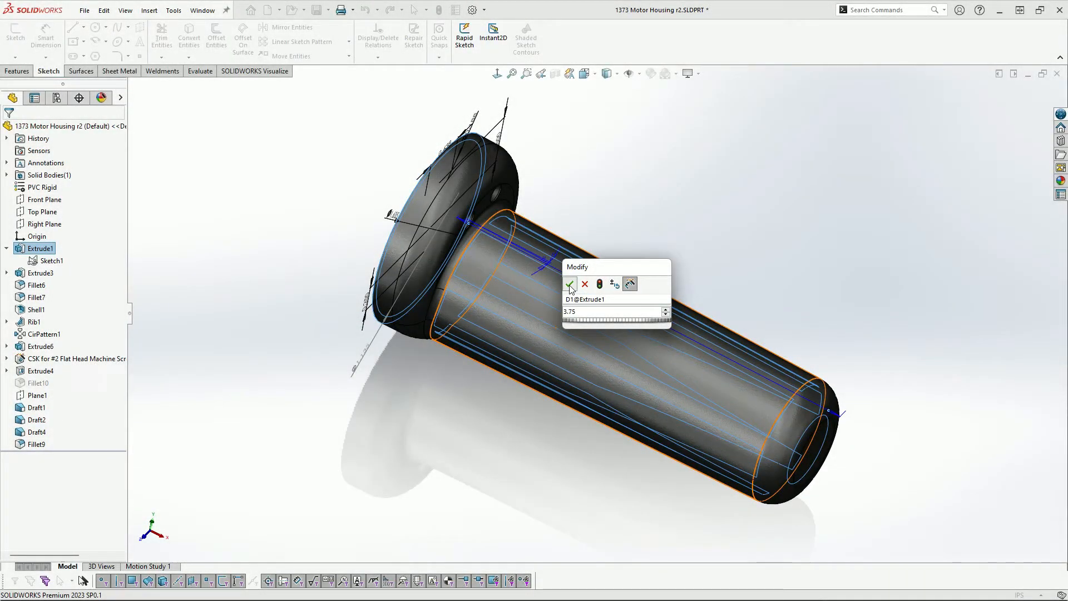
{"action": "left_click", "coordinate": [570, 284]}
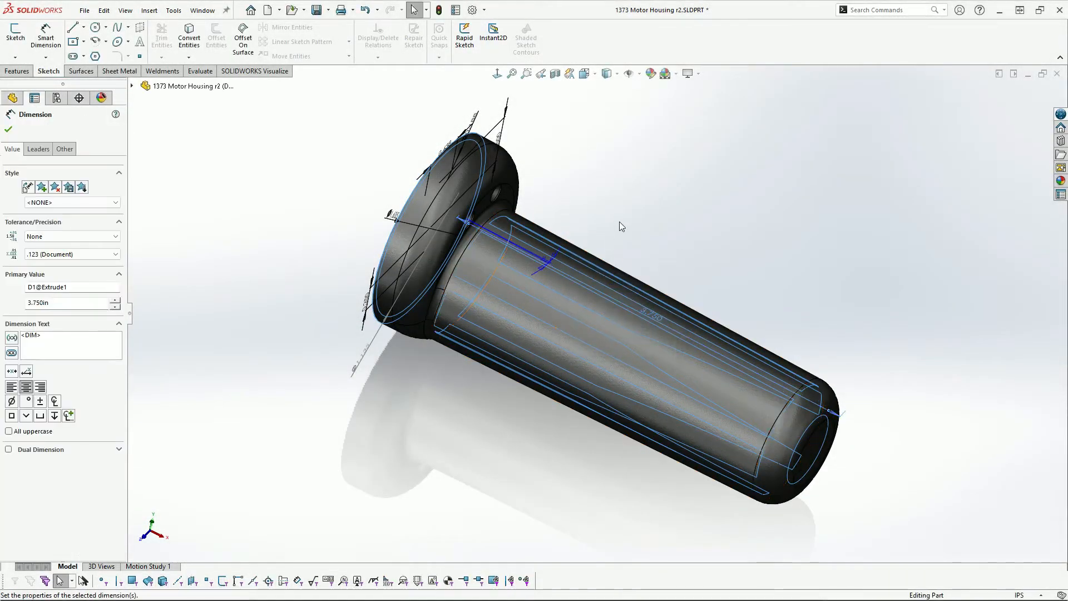
{"action": "left_click", "coordinate": [651, 192]}
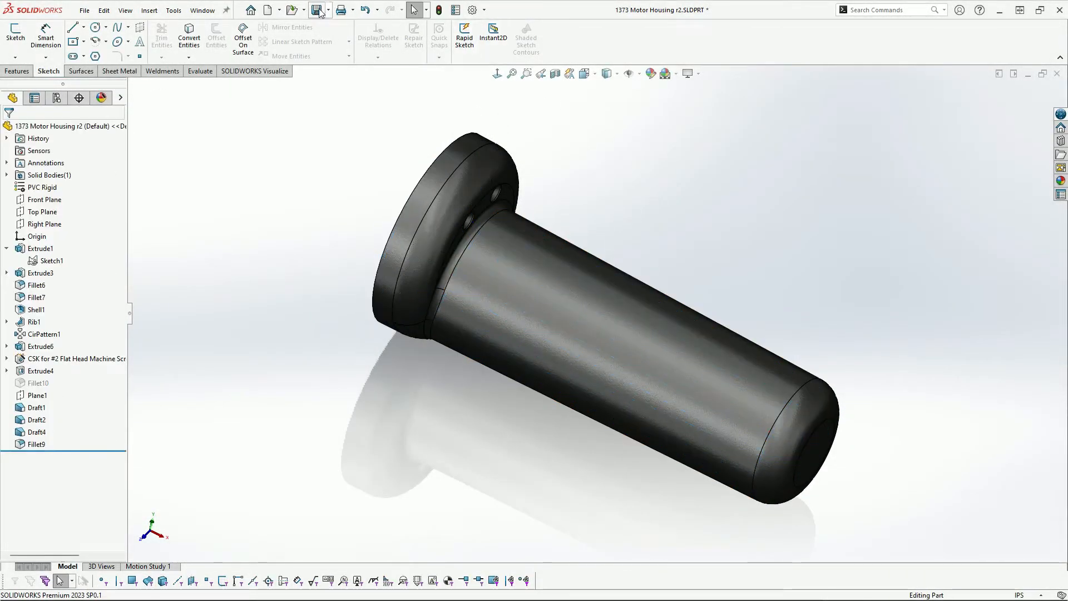
- Save the Myopro_Grasp_Right_Shell assembly and re-import its modified source data into the MyOmo import project in SOLIDWORKS Visualize
{"action": "key", "text": "ctrl+Tab"}
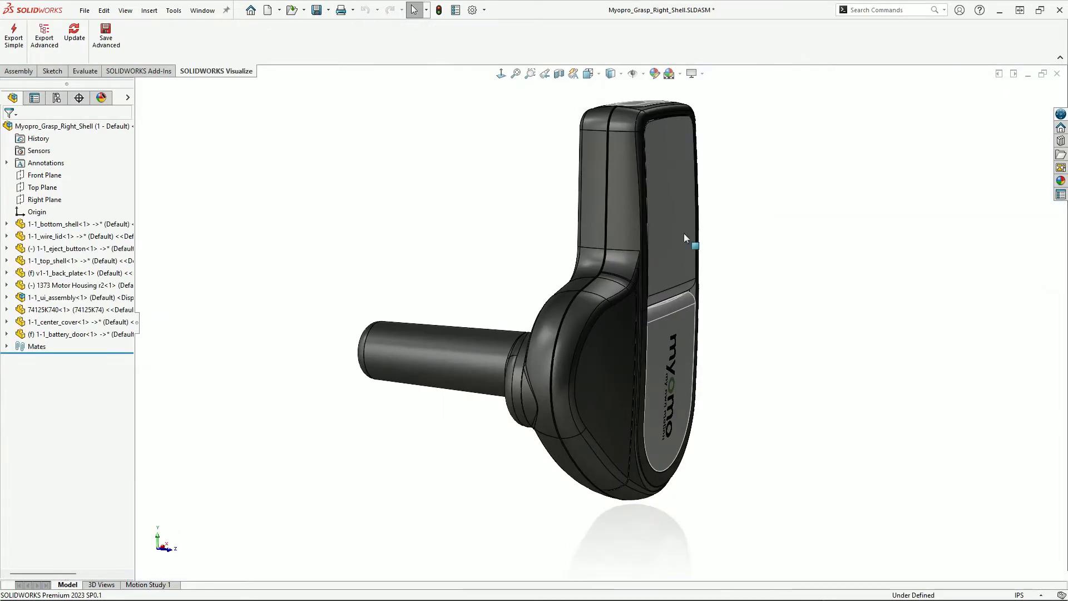
{"action": "left_click", "coordinate": [316, 11]}
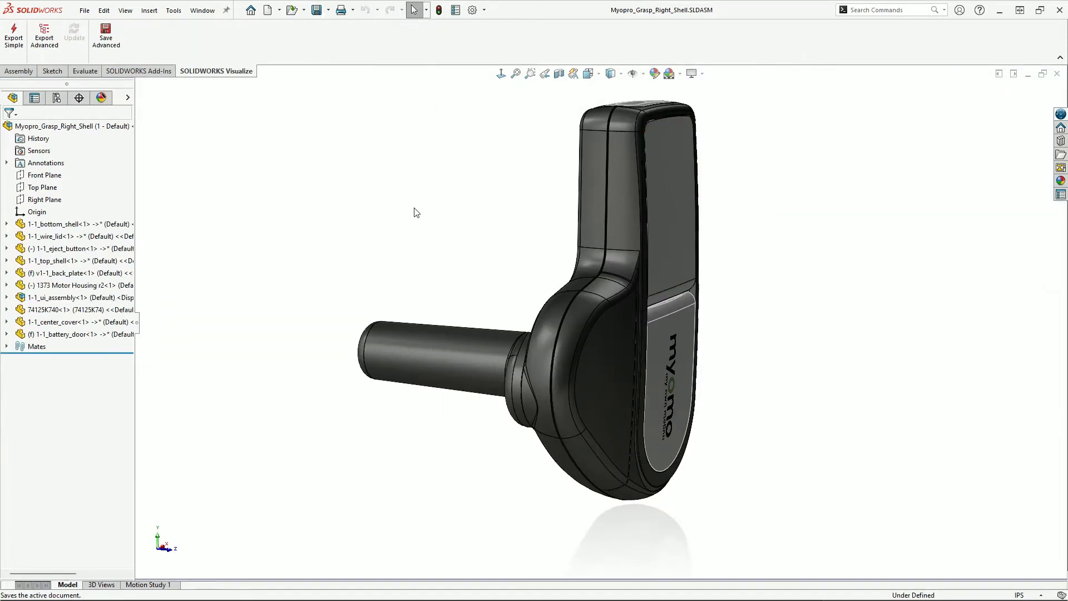
{"action": "key", "text": "alt+Tab"}
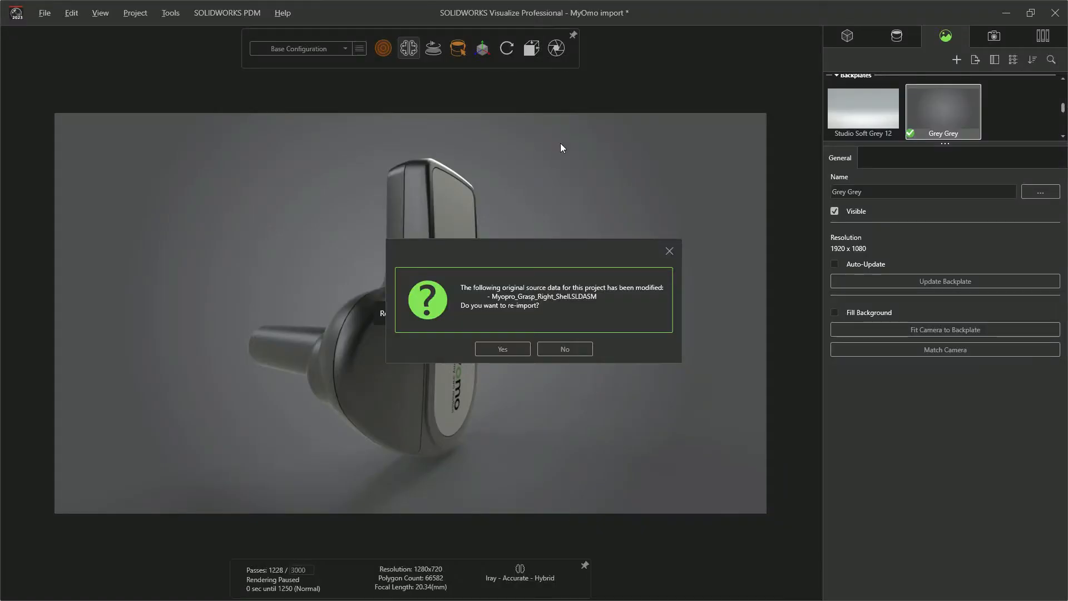
{"action": "left_click", "coordinate": [517, 347]}
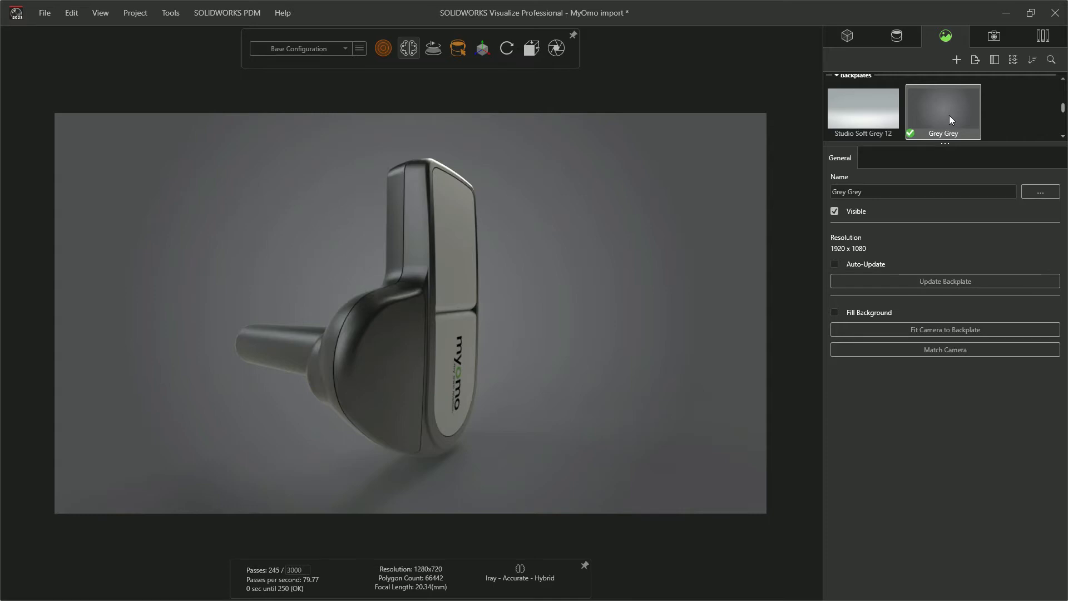
{"action": "middle_click_drag", "start_coordinate": [612, 177], "coordinate": [575, 174]}
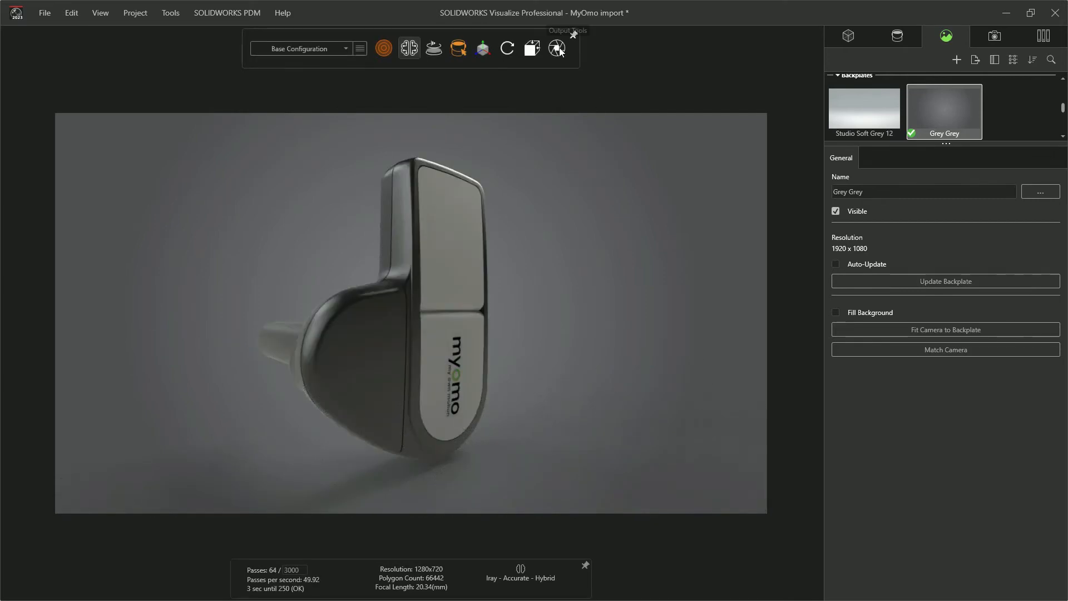
- Set the image output mode to Render, keep the Quality render mode, and start rendering the image
{"action": "left_click", "coordinate": [557, 48]}
{"action": "left_click", "coordinate": [587, 243]}
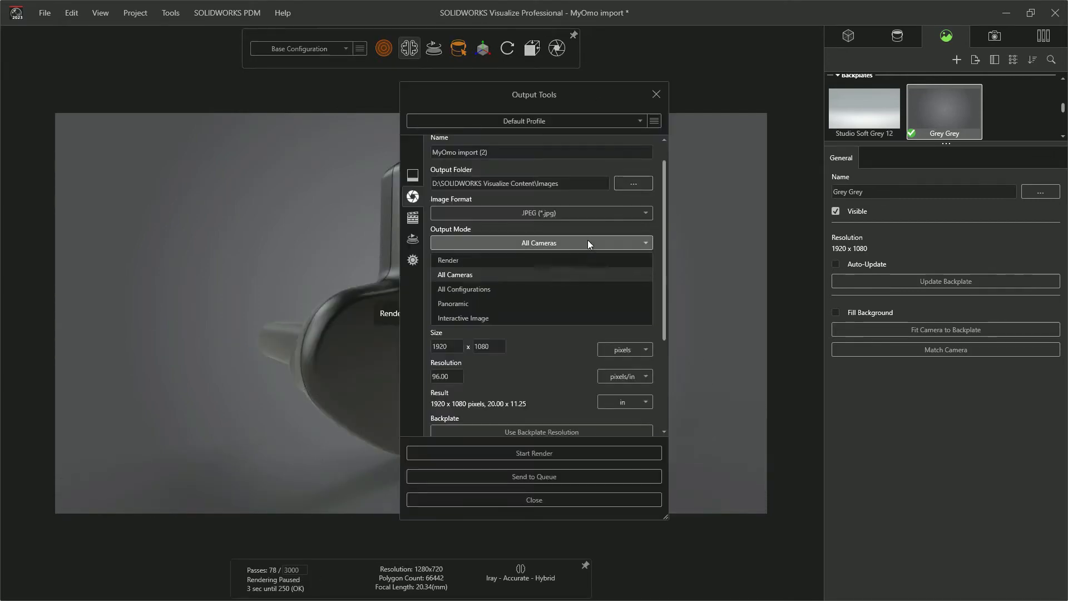
{"action": "left_click", "coordinate": [565, 263]}
{"action": "left_click_drag", "start_coordinate": [664, 257], "coordinate": [664, 362]}
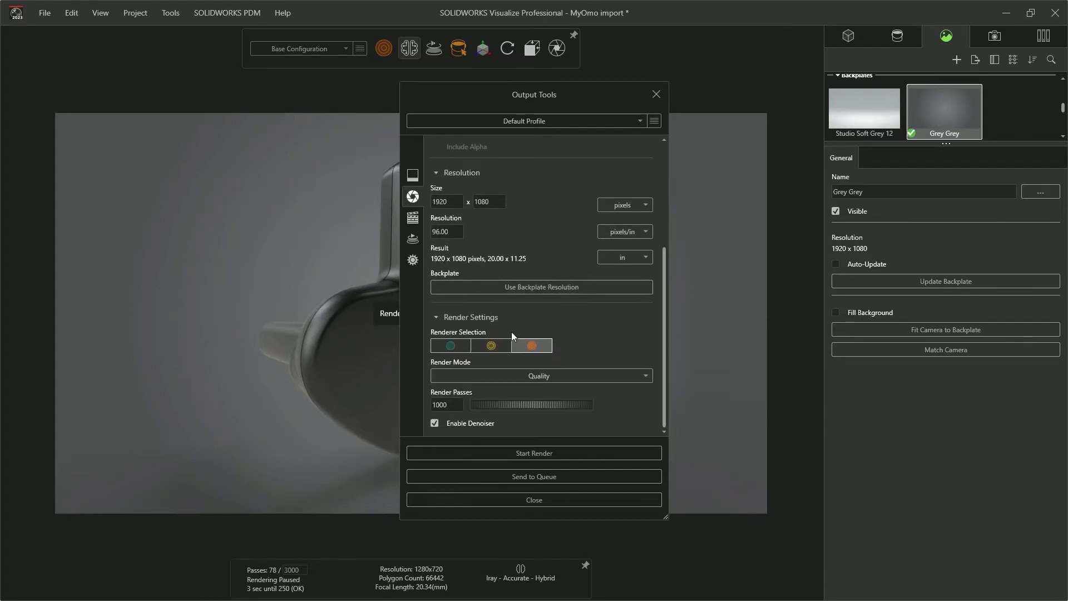
{"action": "left_click", "coordinate": [536, 375]}
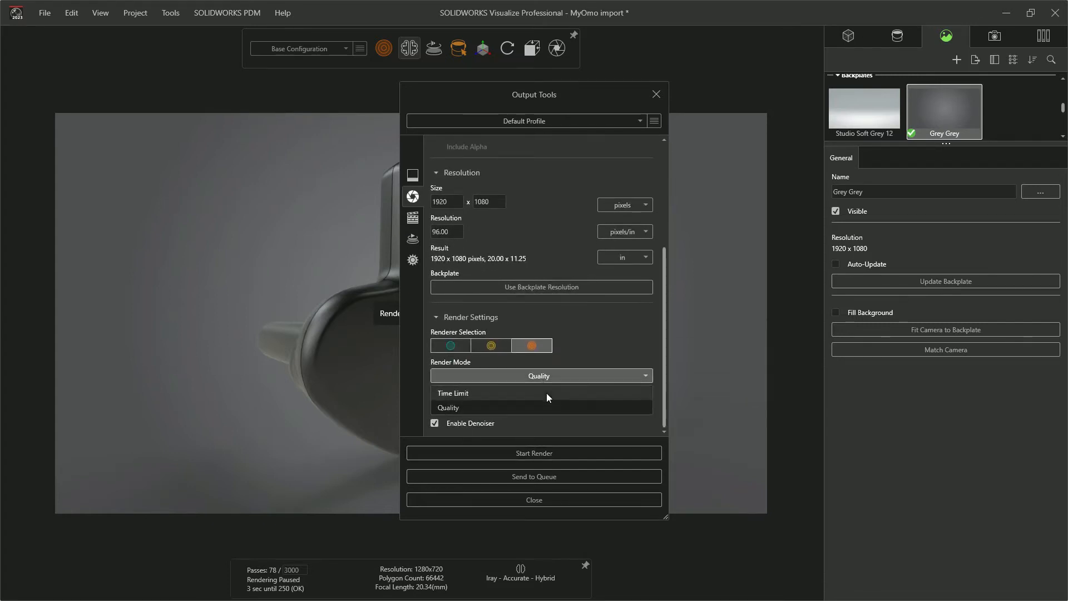
{"action": "left_click", "coordinate": [606, 429]}
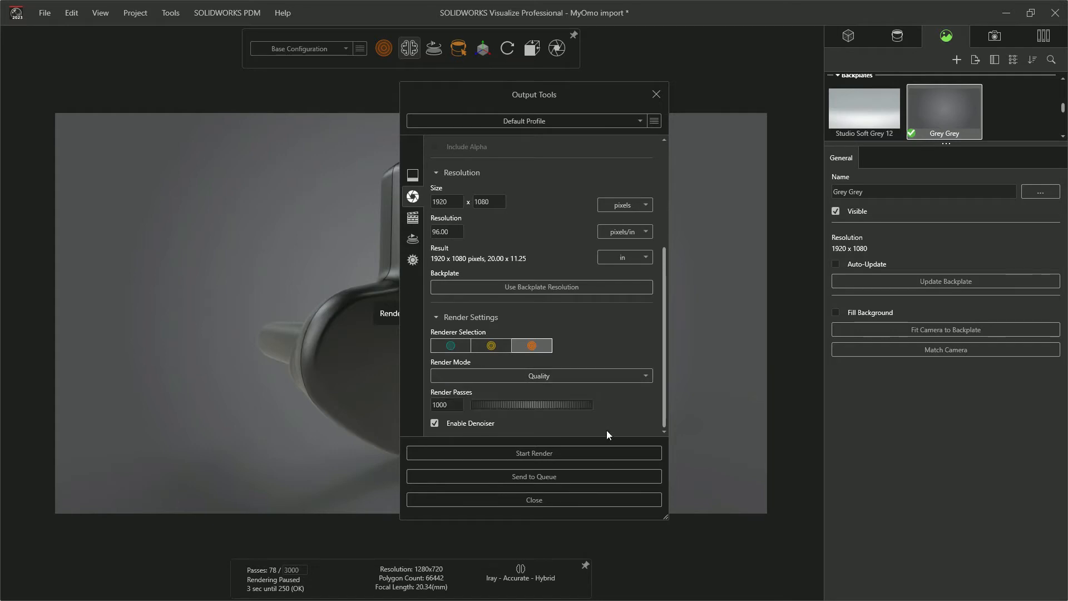
{"action": "left_click", "coordinate": [561, 456]}
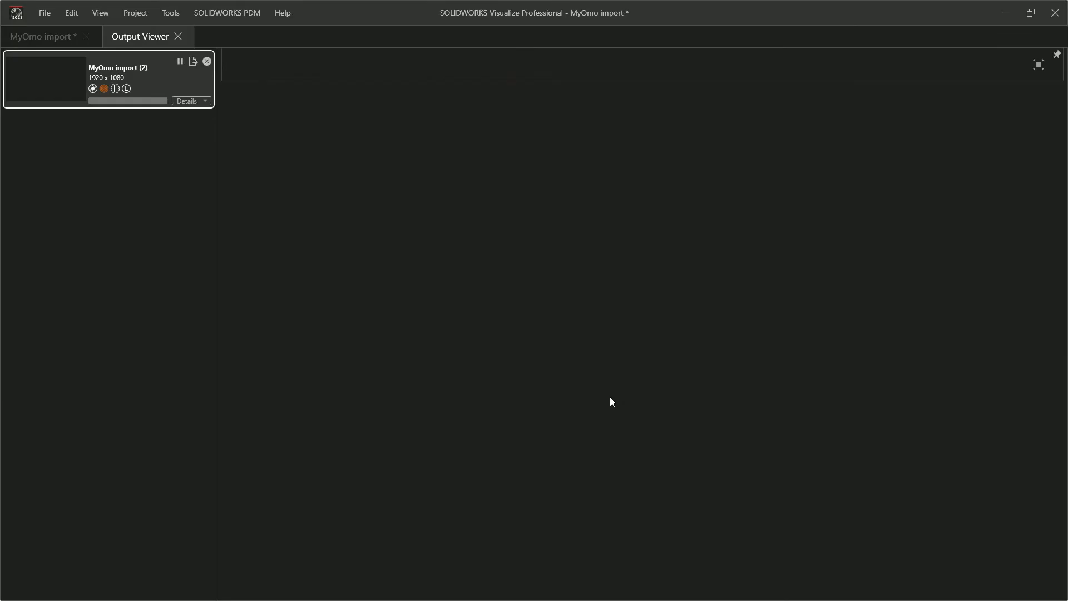